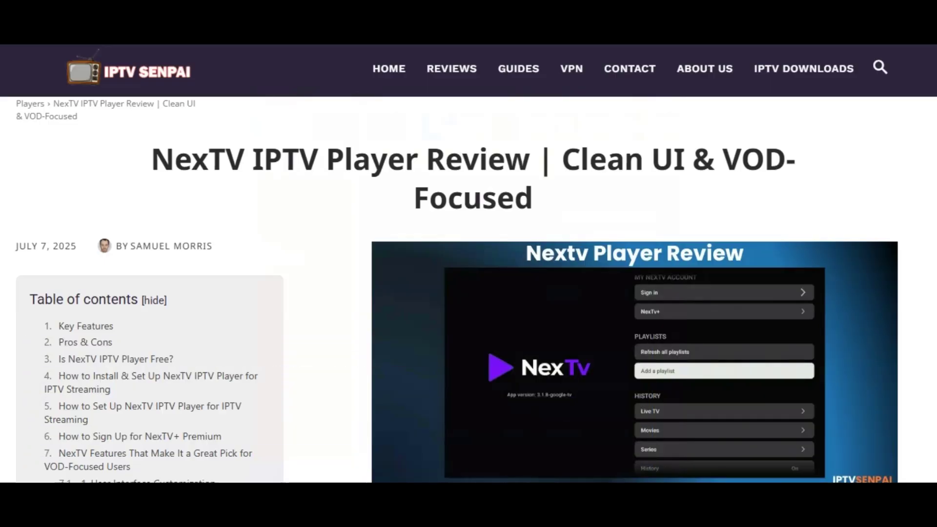
Read through the NexTV IPTV Player review, covering its features, pros and cons, pricing and FireStick installation and setup steps.
scroll(469, 288, "down", 8)
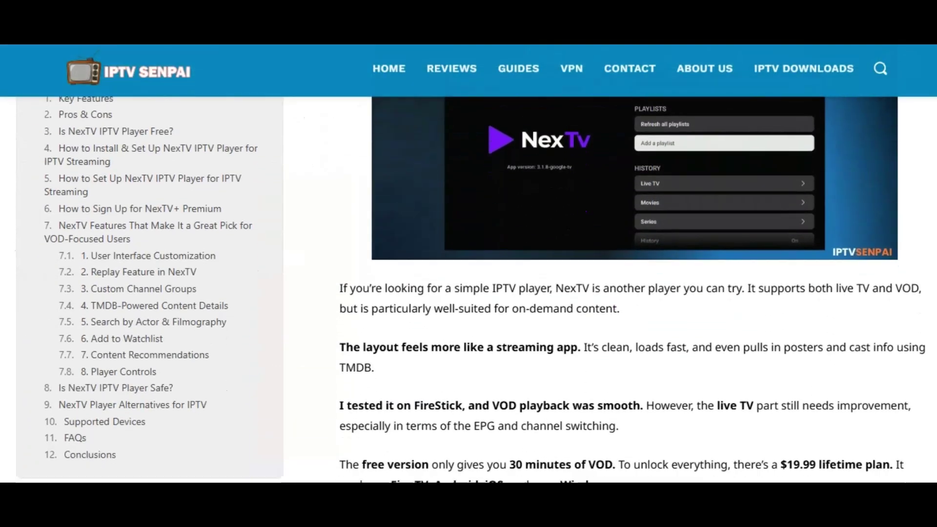
scroll(470, 288, "down", 10)
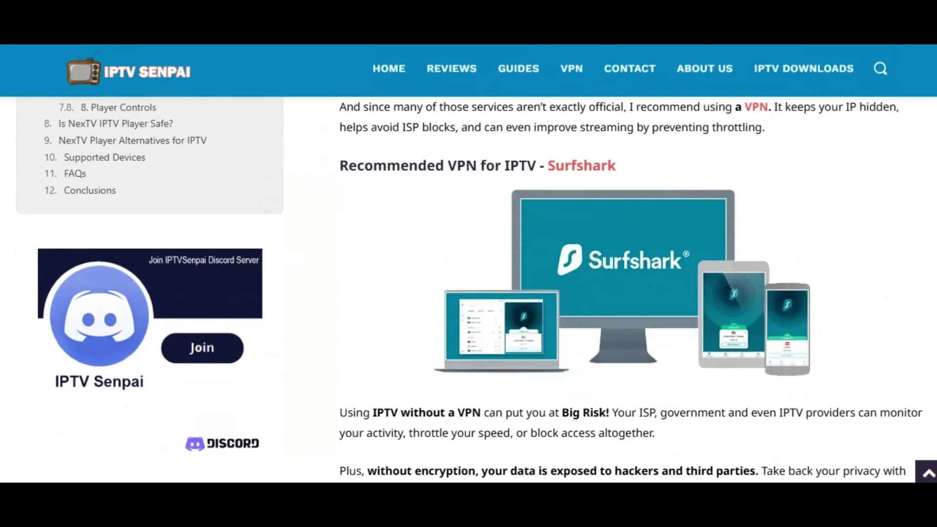
scroll(469, 287, "down", 6)
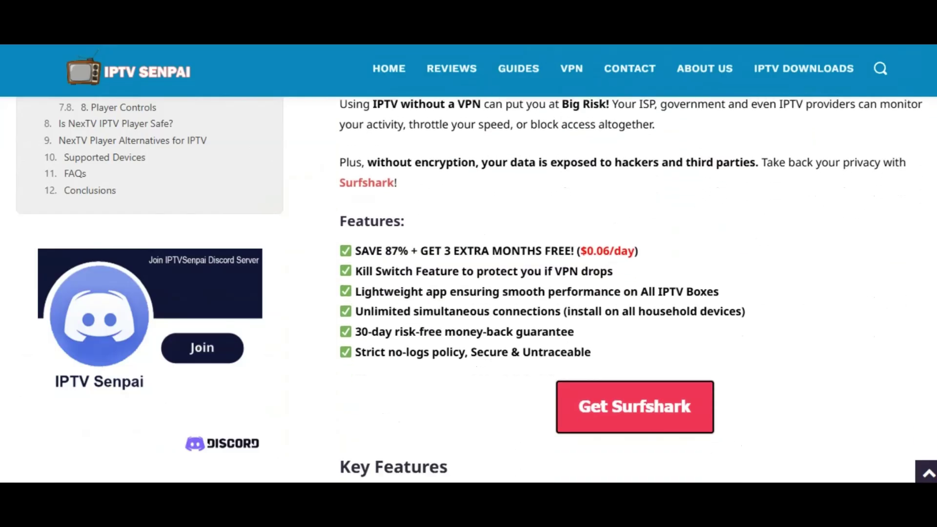
scroll(469, 288, "down", 8)
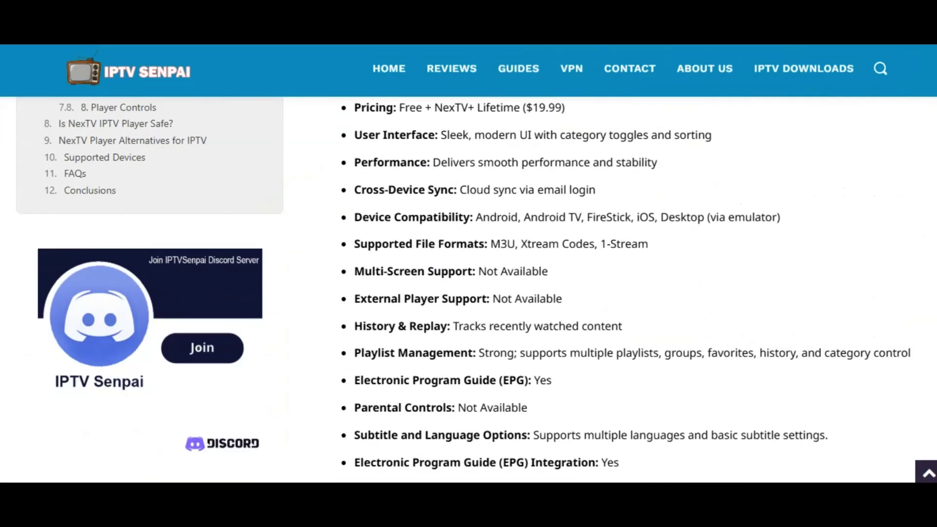
scroll(469, 288, "down", 9)
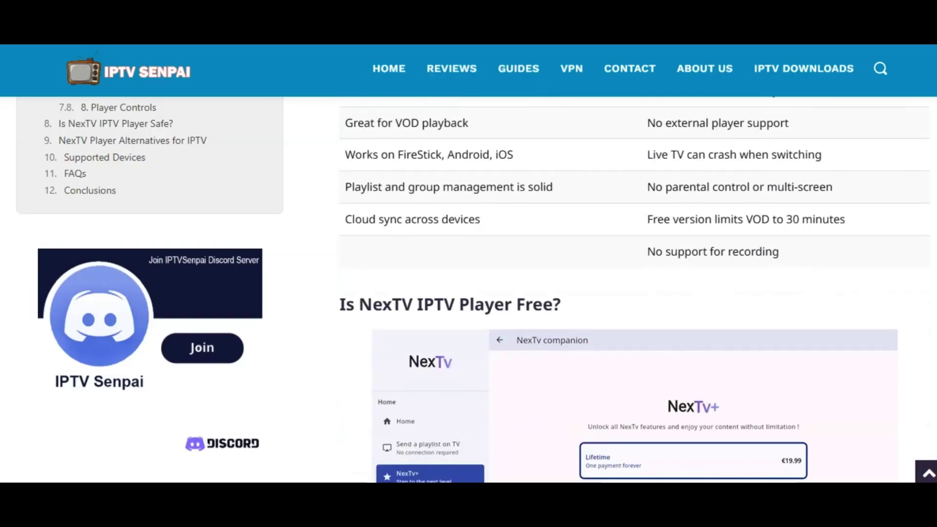
scroll(469, 288, "down", 16)
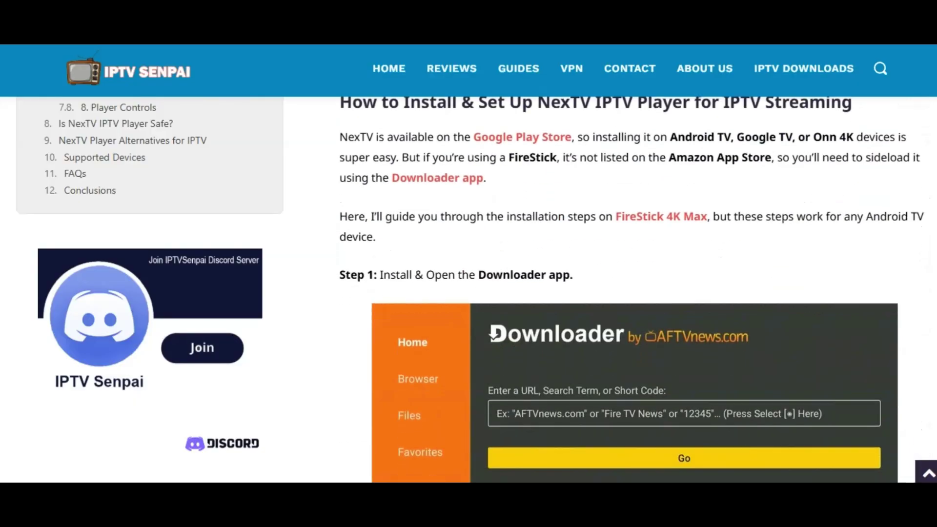
scroll(469, 288, "down", 10)
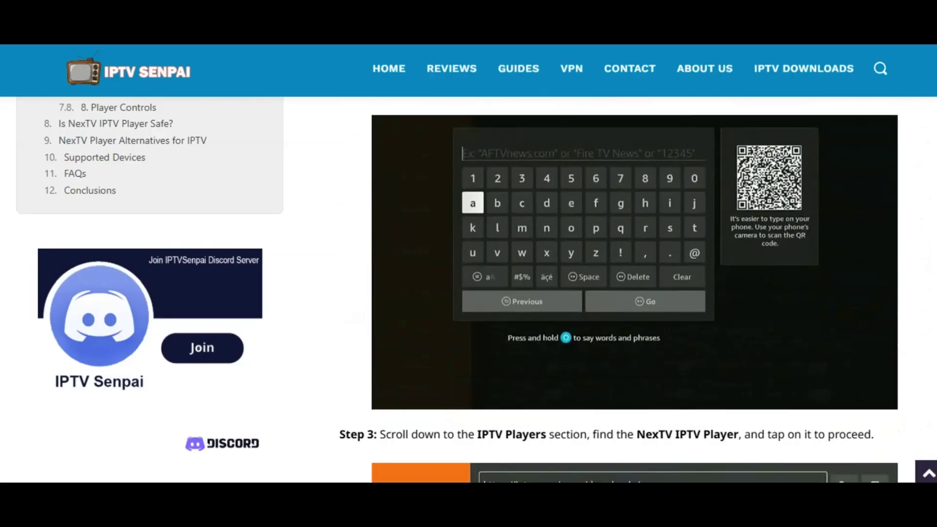
scroll(468, 288, "down", 14)
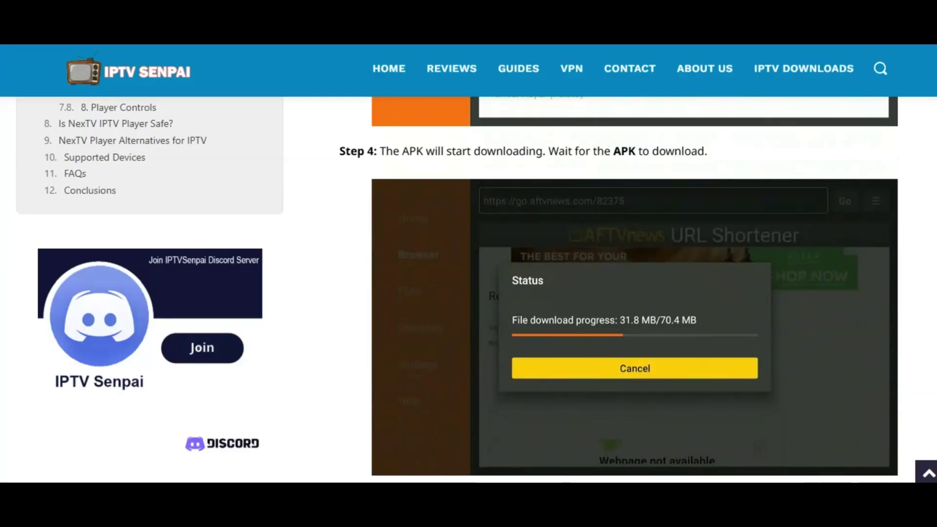
scroll(469, 288, "down", 8)
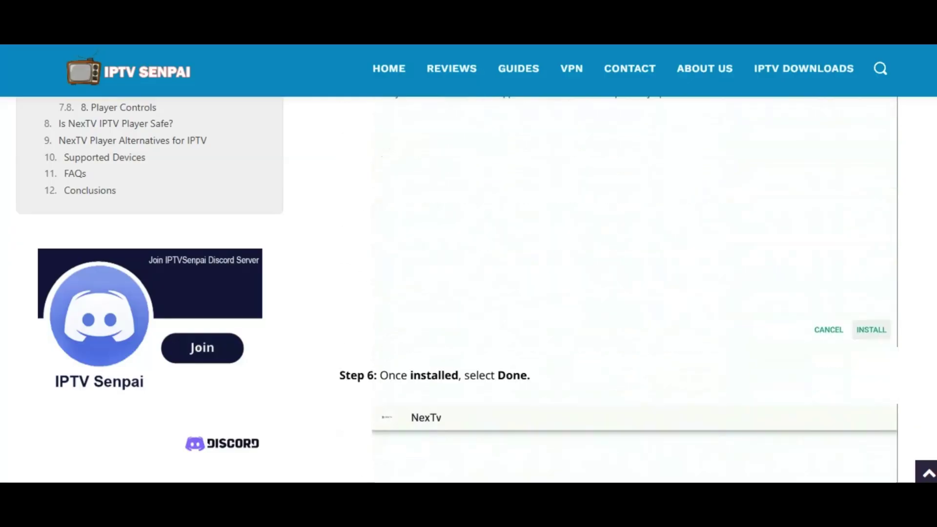
scroll(469, 288, "down", 12)
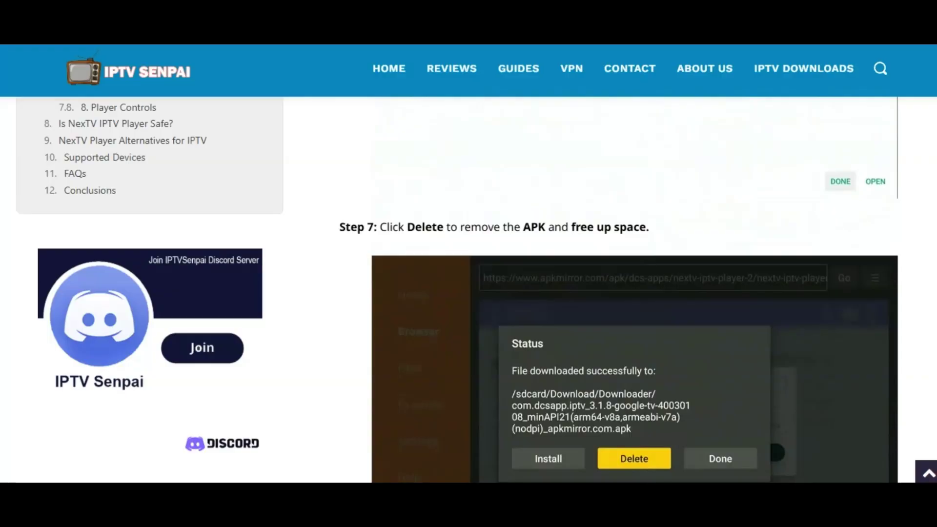
scroll(469, 288, "down", 12)
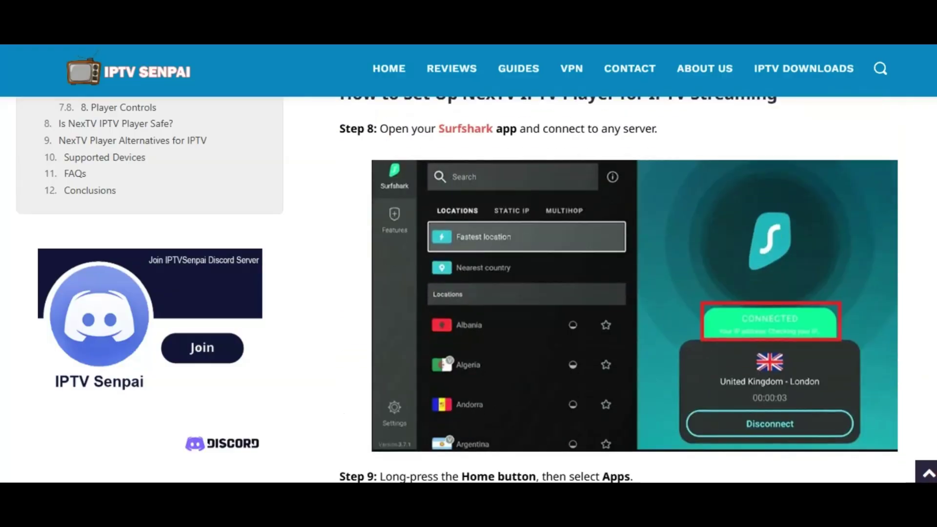
scroll(468, 287, "down", 1)
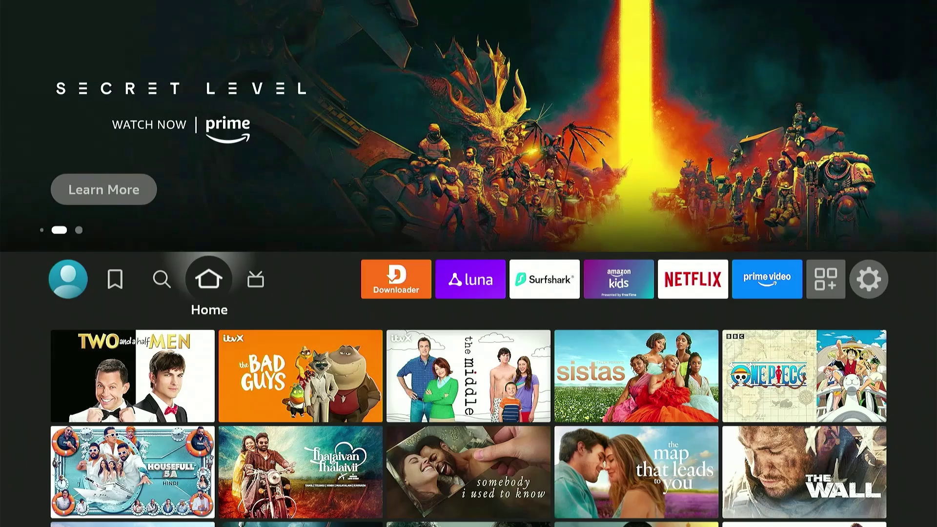
Search the Fire TV for downloader and download the Downloader app by AFTVnews.com.
key("Right")
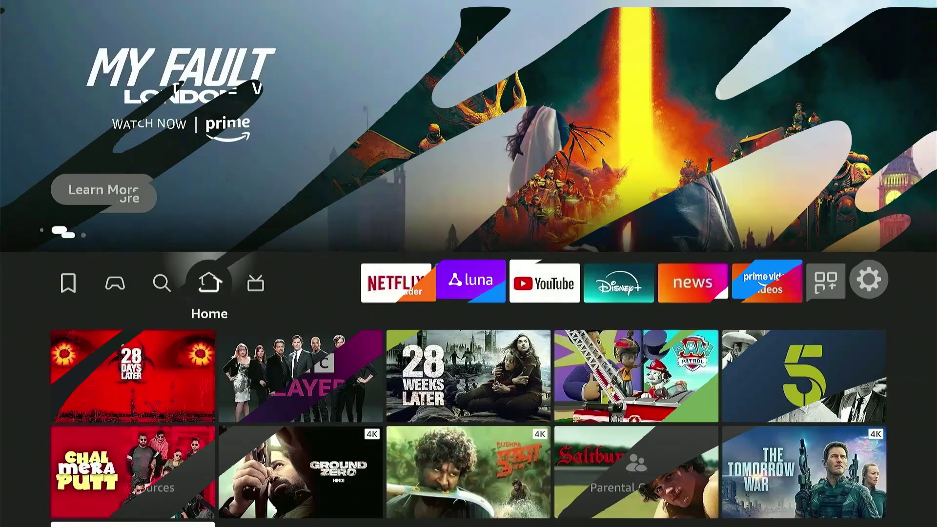
key("Left")
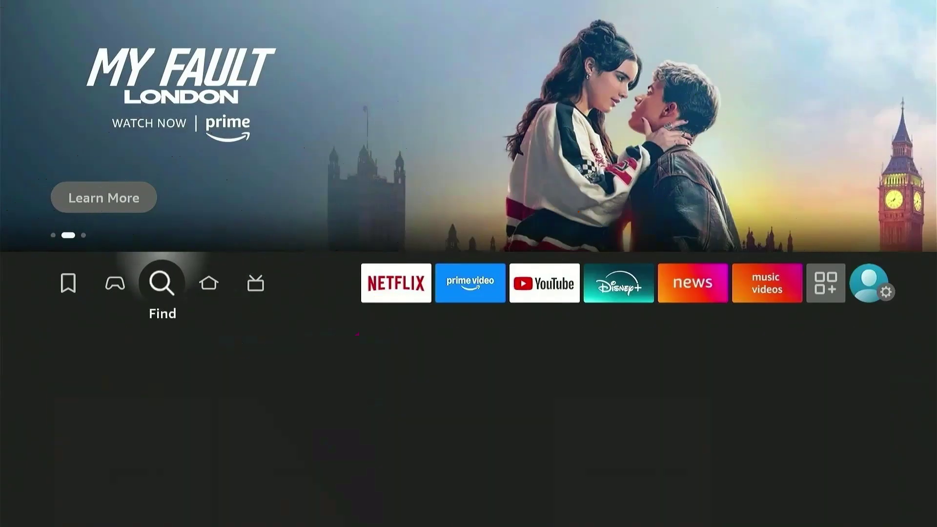
key("Down")
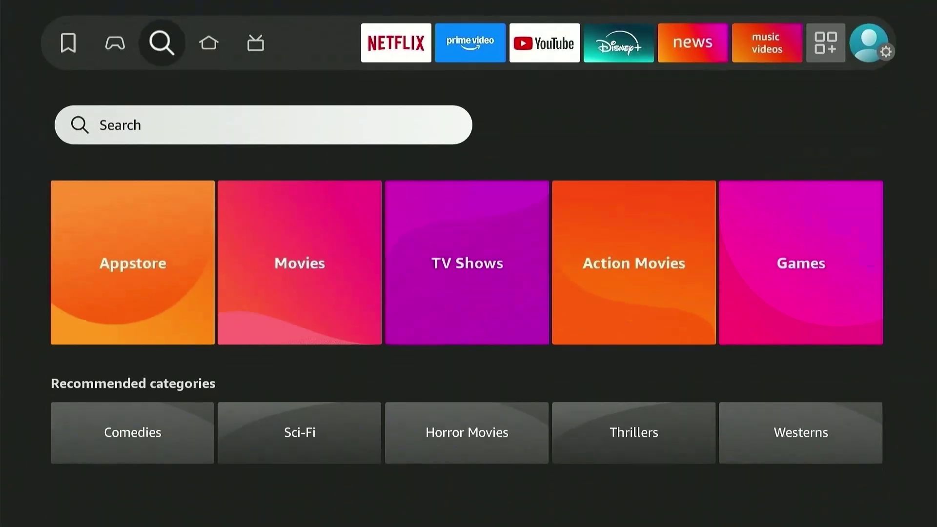
key("Return")
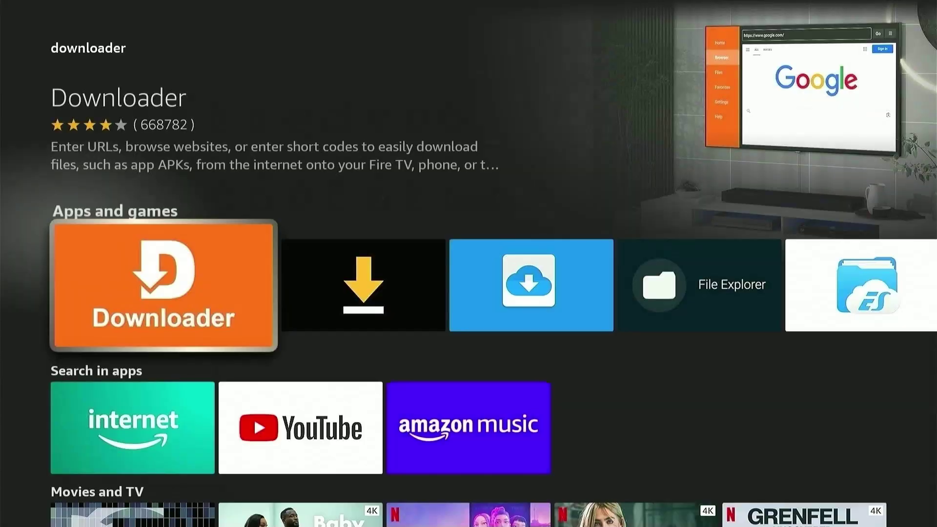
key("Return")
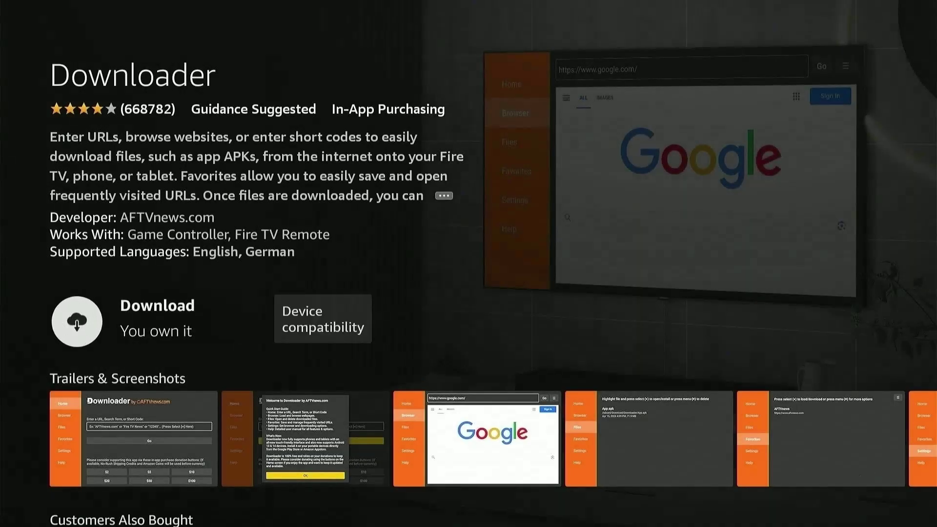
key("Return")
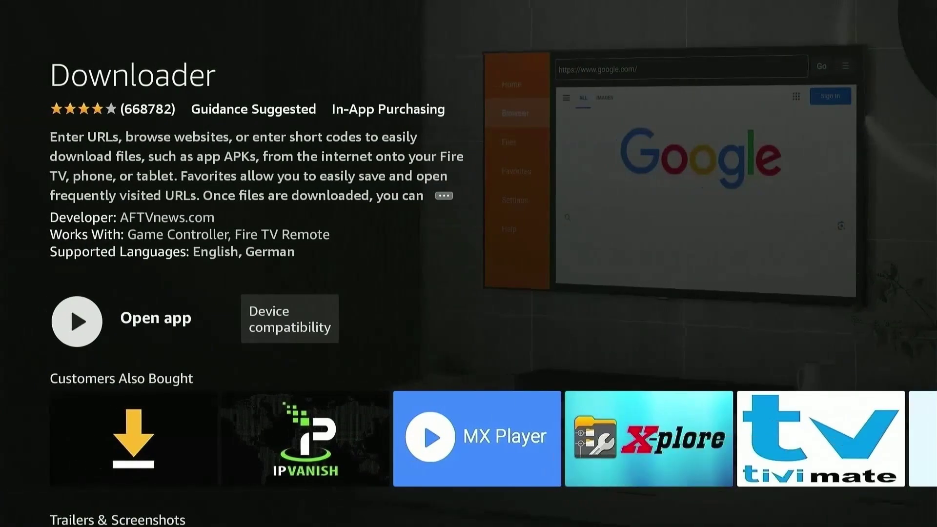
Go from the Downloader app page to the About section of the My Fire TV settings.
key("Home")
key("Right")
key("Right")
key("Right")
key("Right")
key("Right")
key("Right")
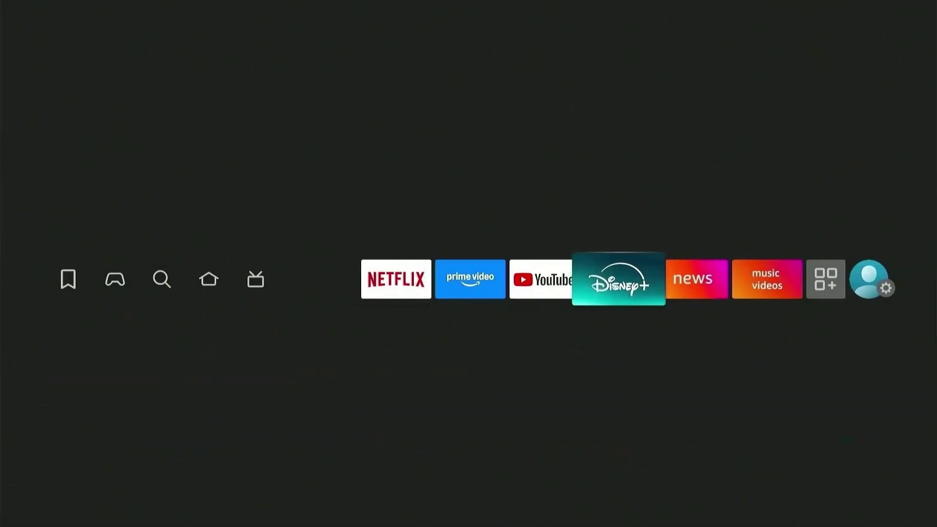
key("Down")
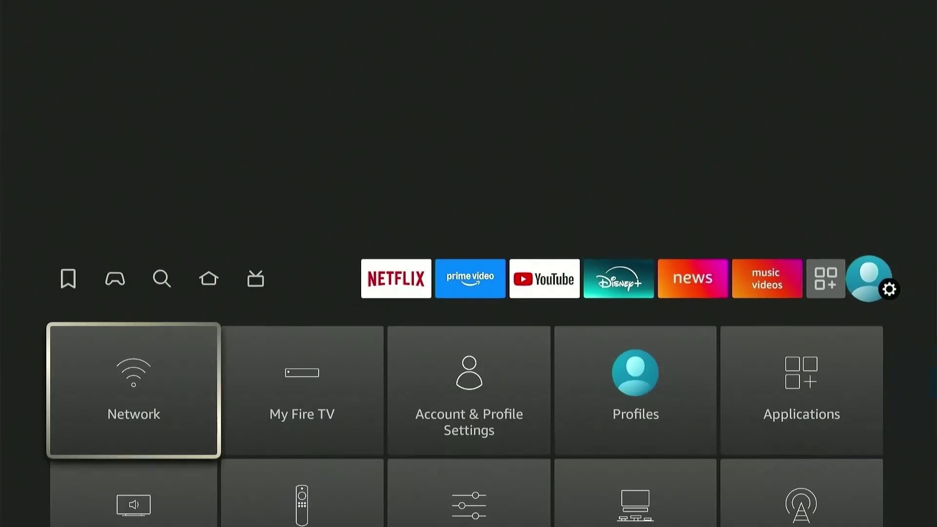
key("Right")
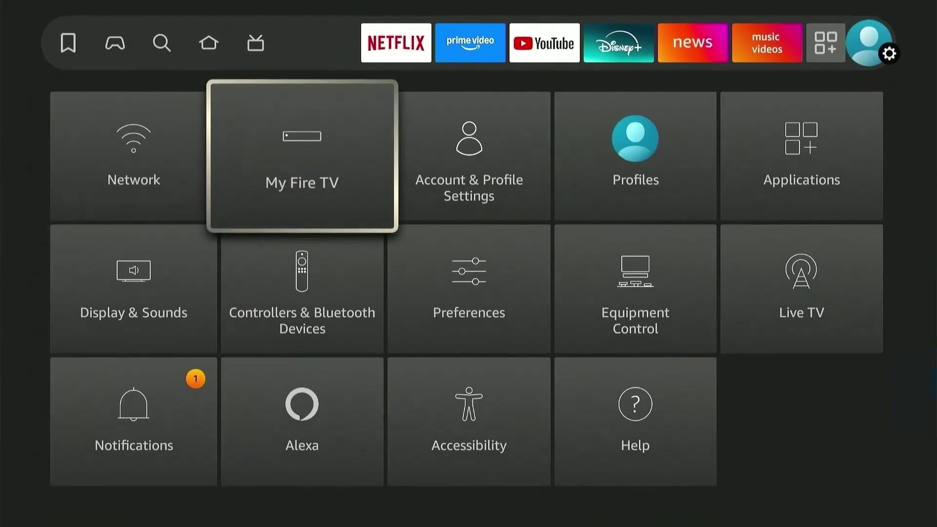
key("Return")
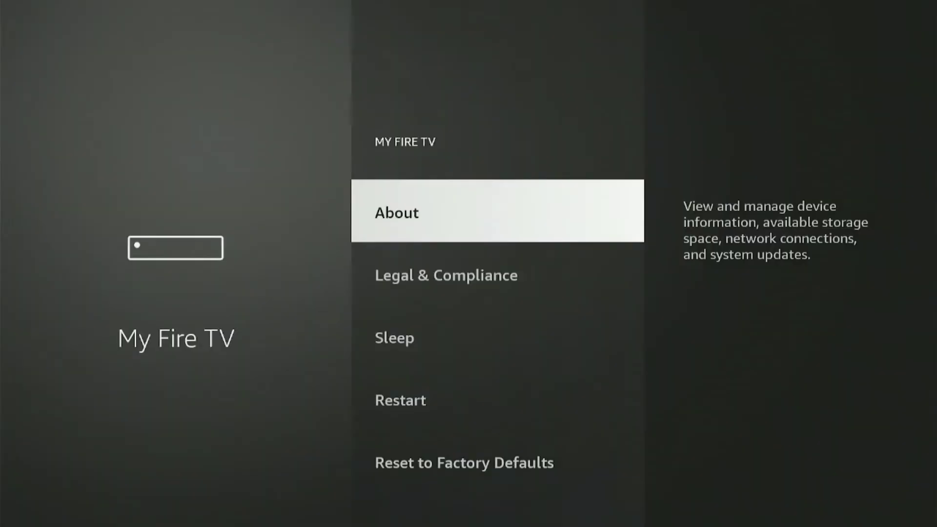
key("Return")
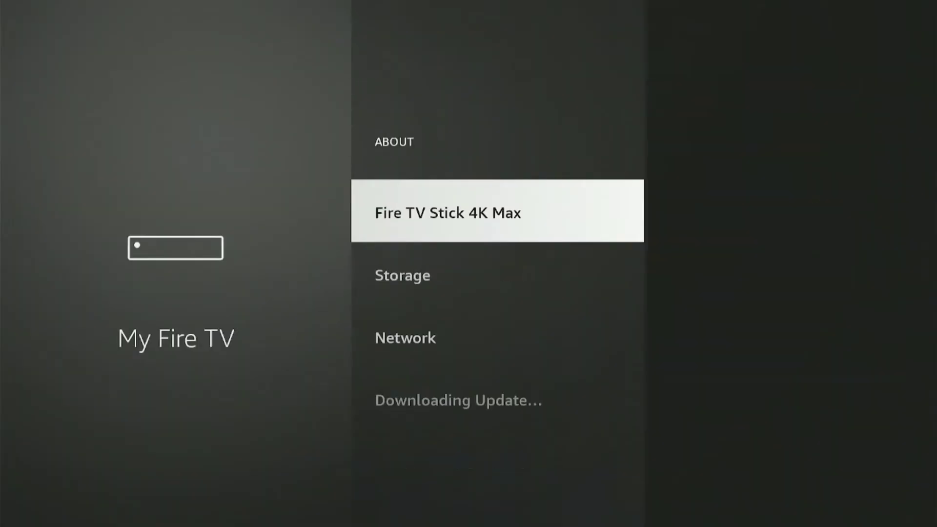
Unlock Developer options by selecting the Fire TV Stick 4K Max entry repeatedly, and return to the My Fire TV settings.
key("Return")
key("Return")
key("Return")
key("Return")
key("Return")
key("Return")
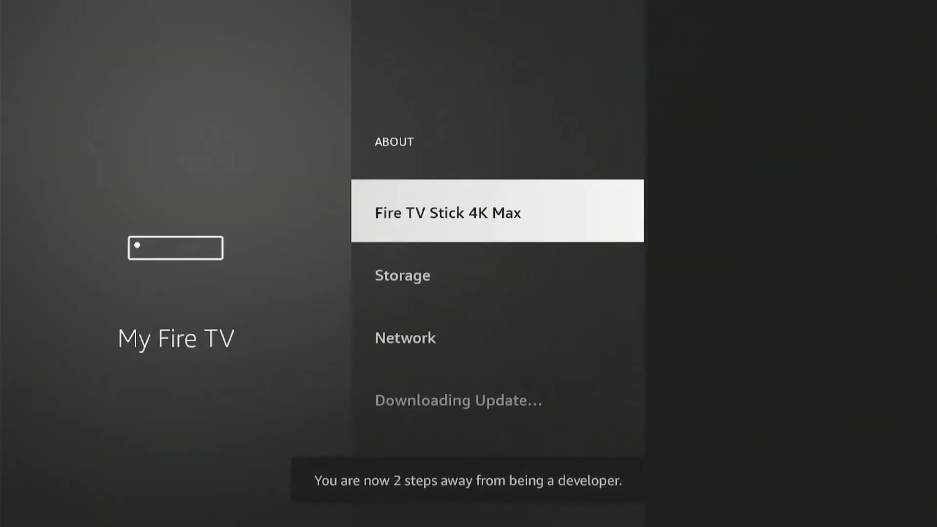
key("Return")
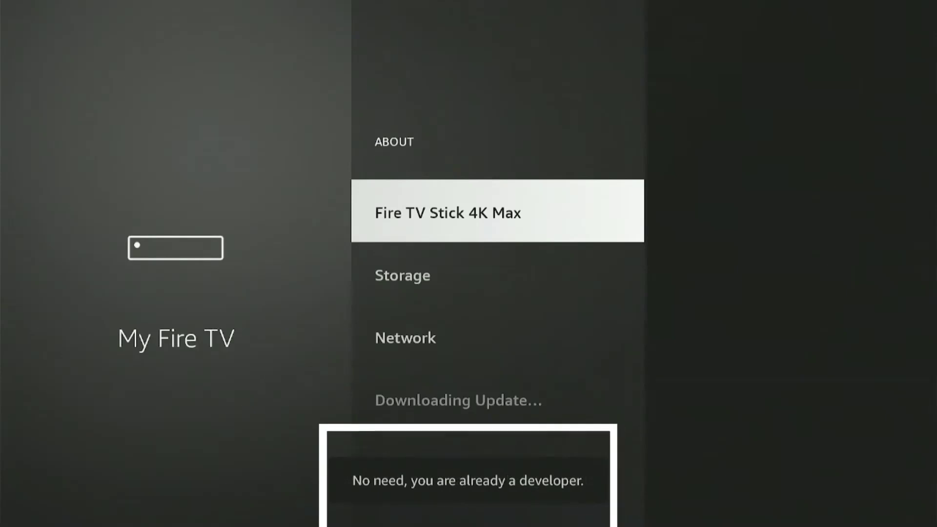
key("Escape")
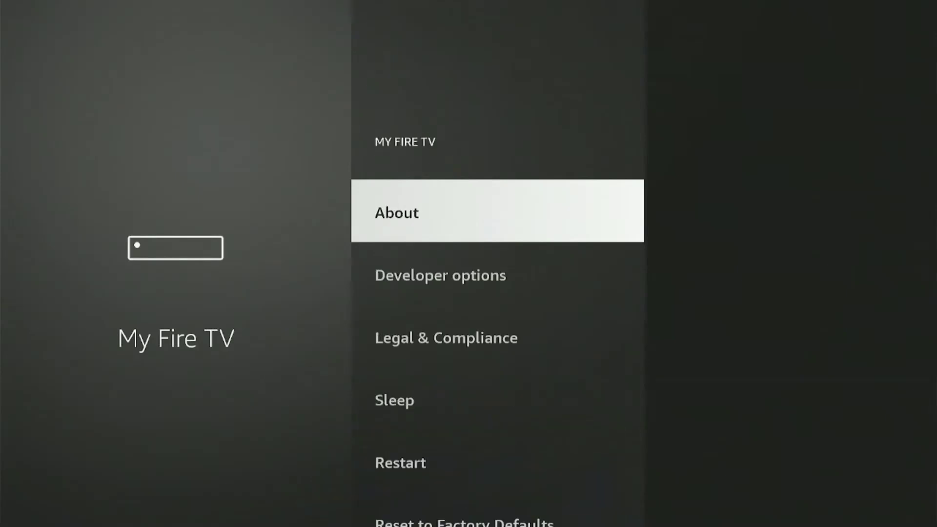
In Developer options, turn on Install unknown apps for Downloader.
key("Down")
key("Return")
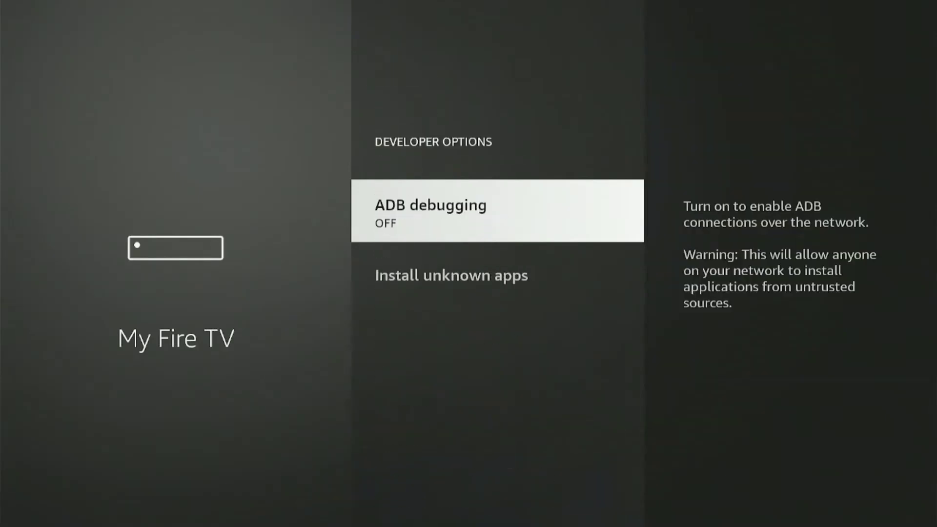
key("Down")
key("Return")
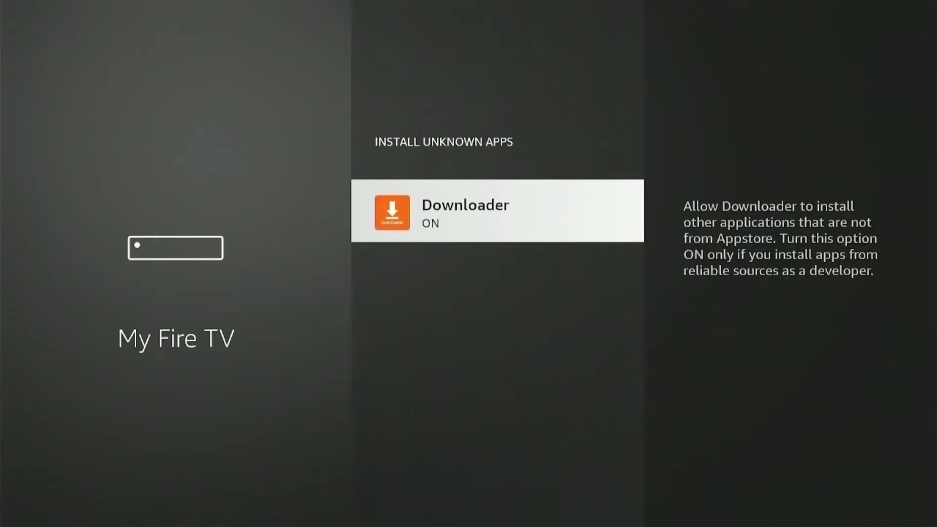
Launch Downloader from the home screen and allow it to access photos, media and files on the device.
key("Home")
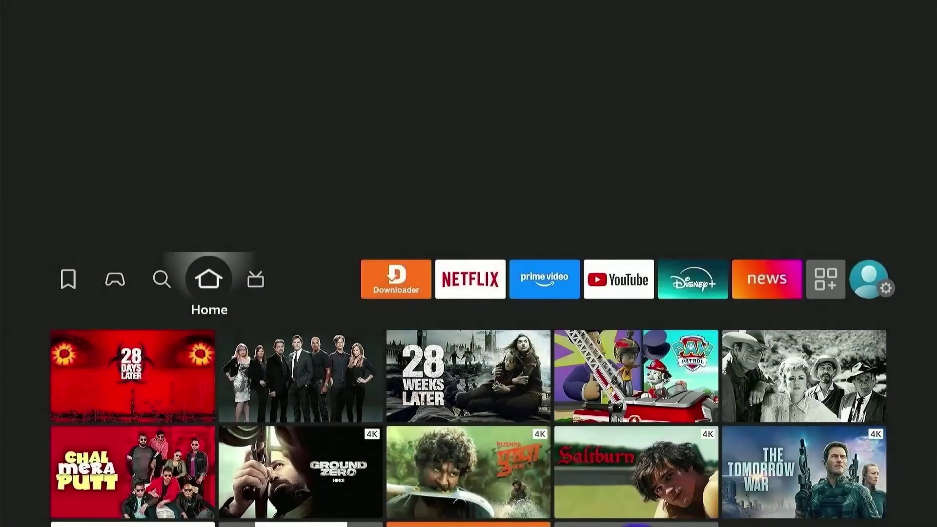
key("Right")
key("Right")
key("Return")
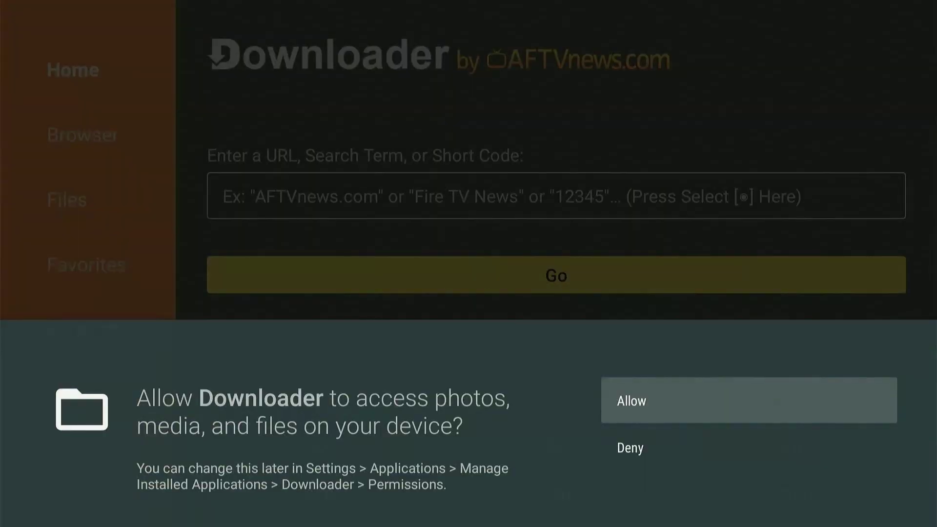
key("Return")
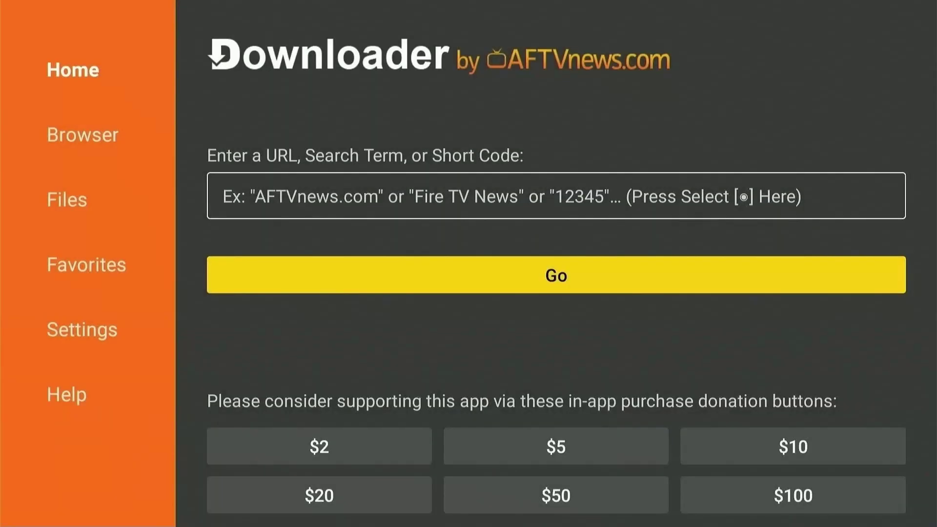
Enter the short code 5546232 in Downloader's URL field and load the page it points to.
key("Up")
key("Return")
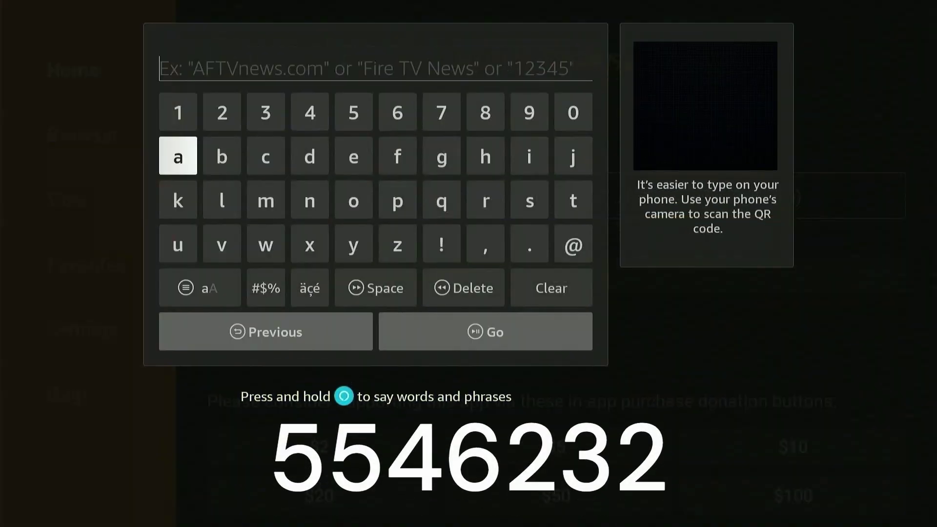
key("Right")
key("Right")
key("Up")
key("Right")
key("Right")
key("Right")
type("554")
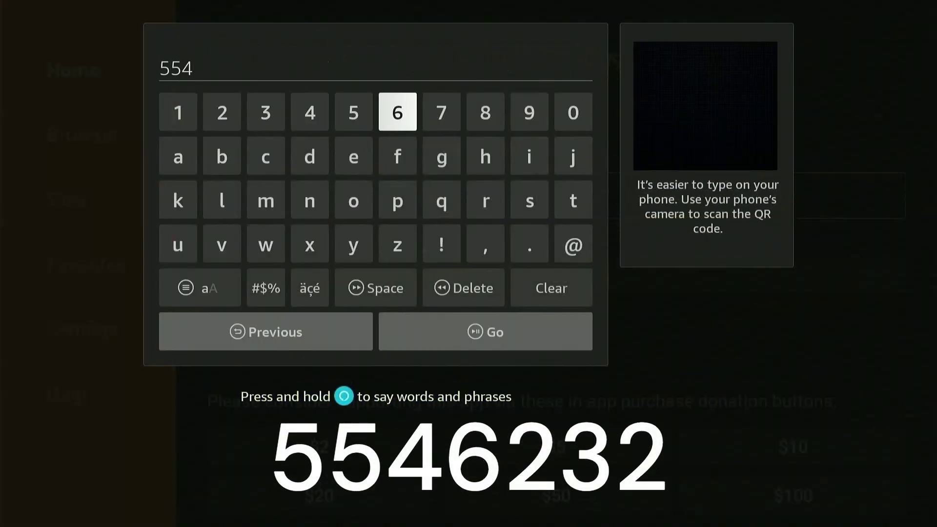
type("6232")
key("Down")
key("Down")
key("Down")
key("Down")
key("Down")
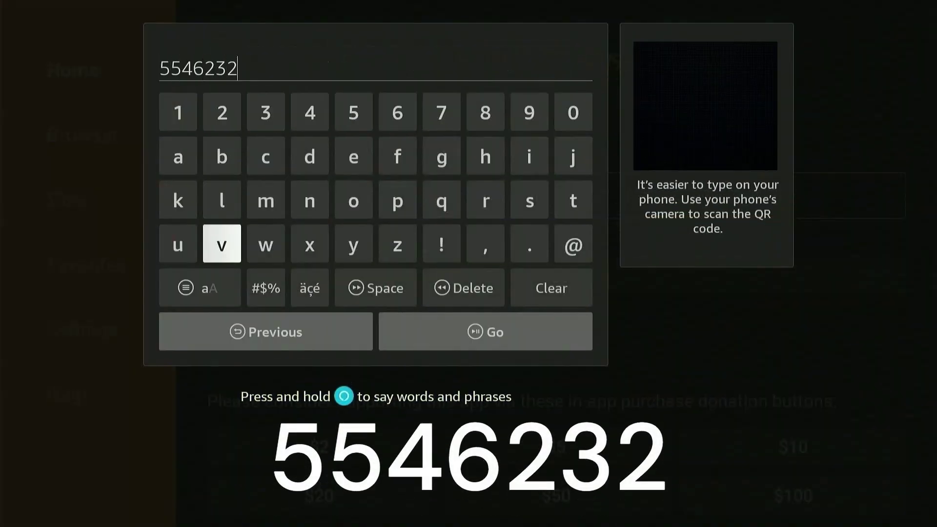
key("Right")
key("Return")
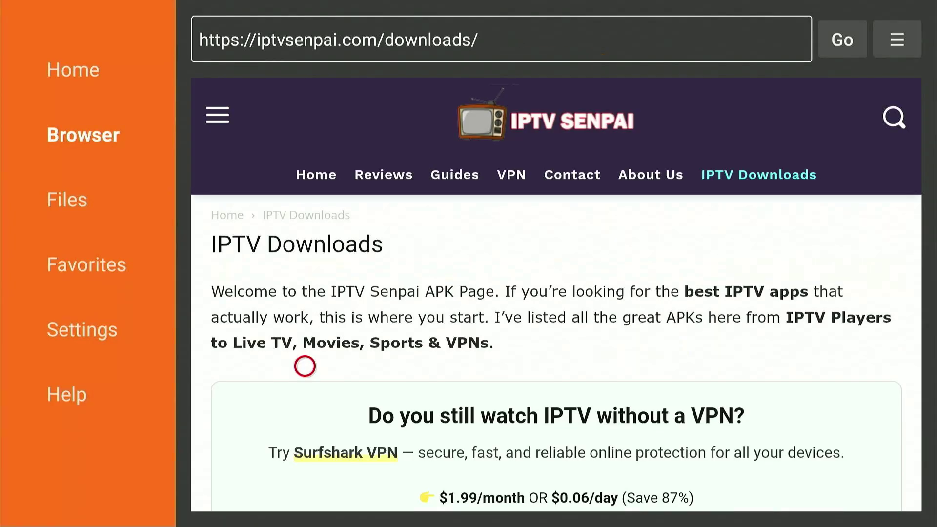
Download NexTV IPTV Player from the IPTV Players list on the IPTV Downloads page.
key("Down")
key("Down")
key("Down")
key("Down")
key("Down")
key("Down")
key("Down")
key("Down")
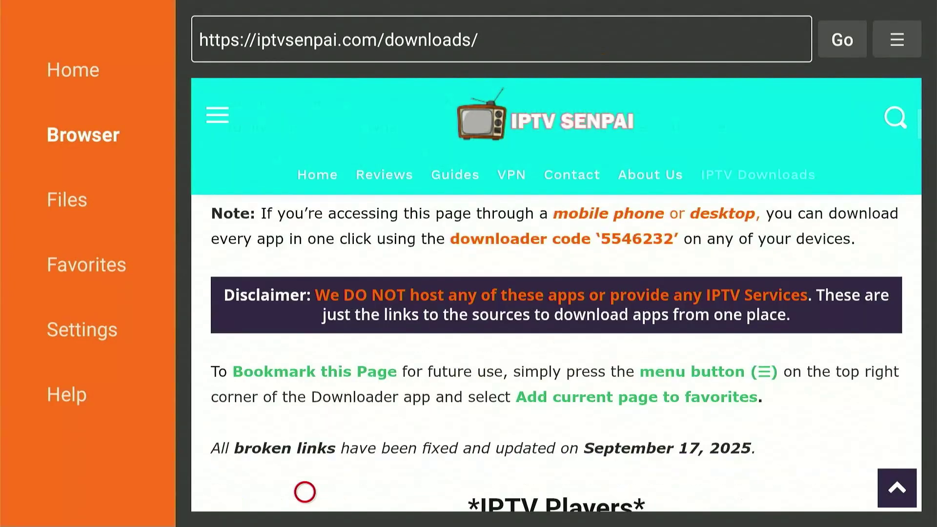
key("Up")
left_click(305, 452)
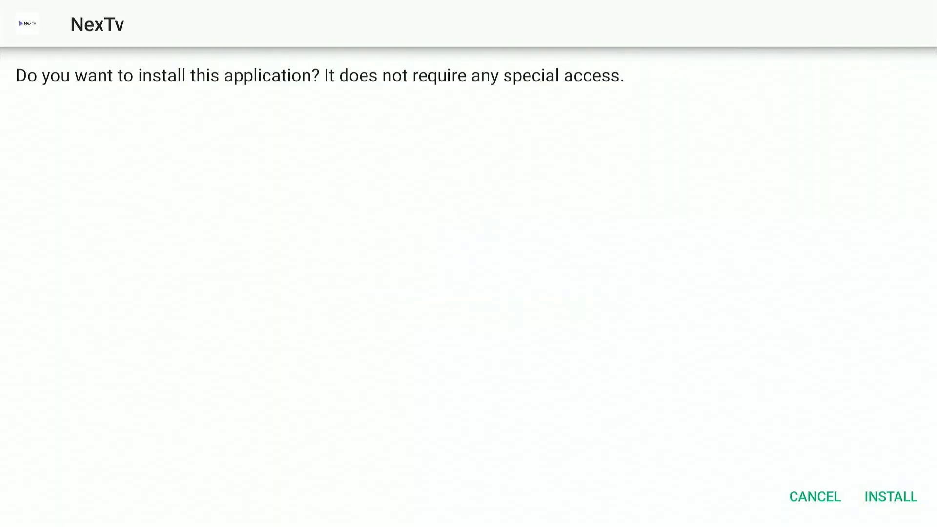
Install the NexTv application and close the installer without opening the app.
key("Down")
key("Right")
key("Return")
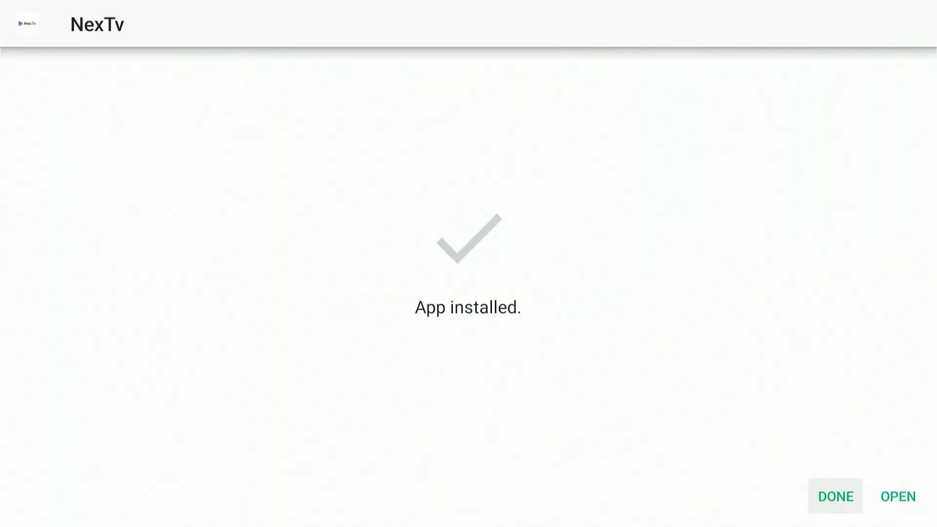
key("Return")
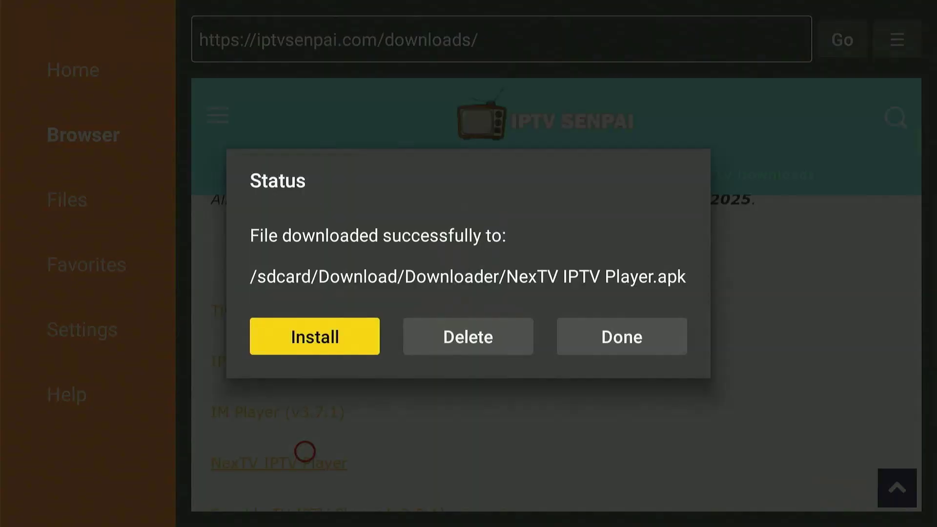
Delete the downloaded installer file NexTV IPTV Player.apk and confirm the deletion.
key("Right")
key("Return")
key("Left")
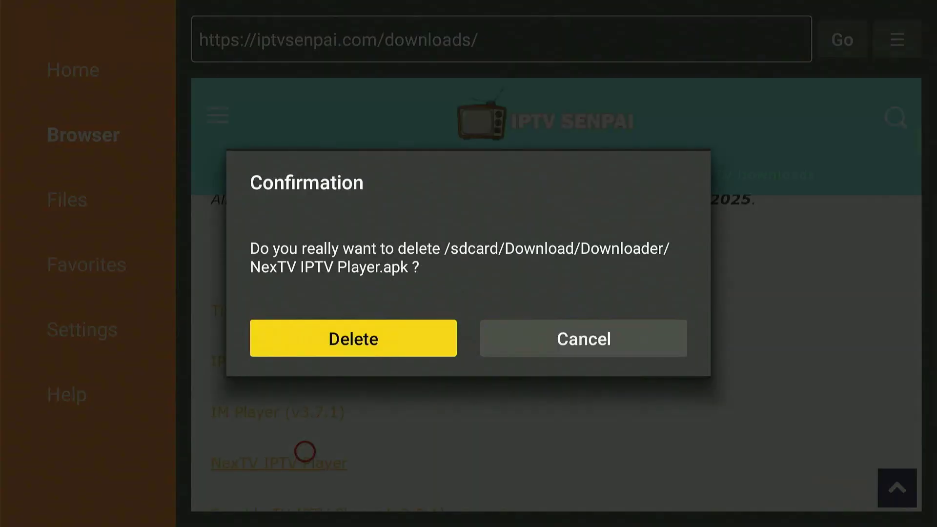
key("Return")
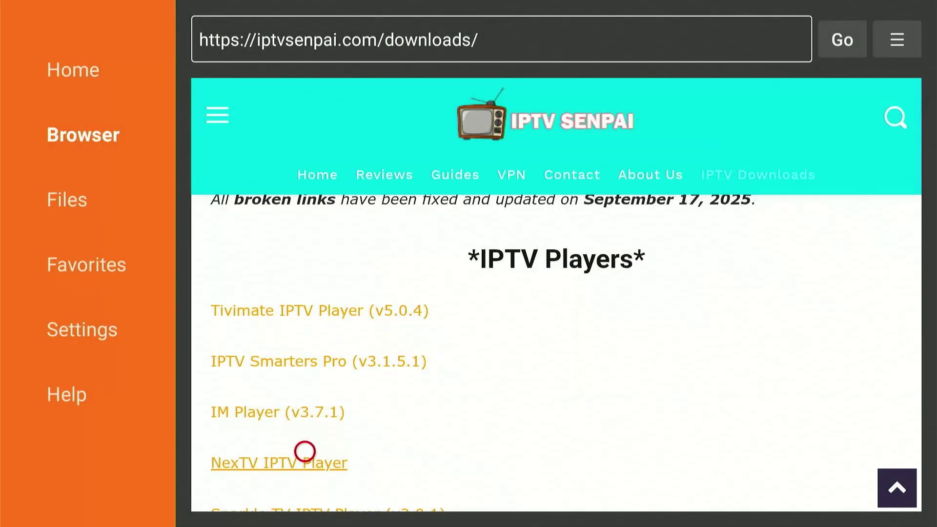
Leave Downloader for the home screen and open the full Your Apps & Channels list.
key("Home")
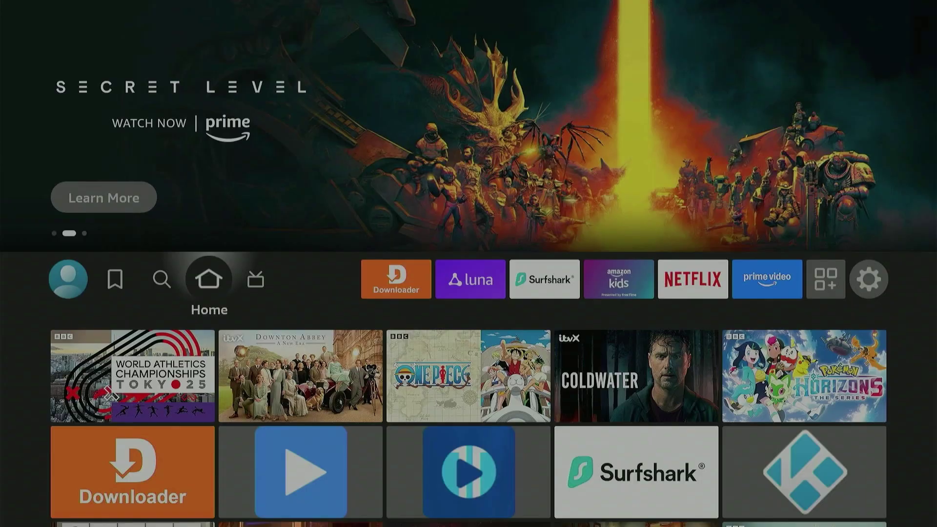
key("Right")
key("Right")
key("Right")
key("Right")
key("Right")
key("Right")
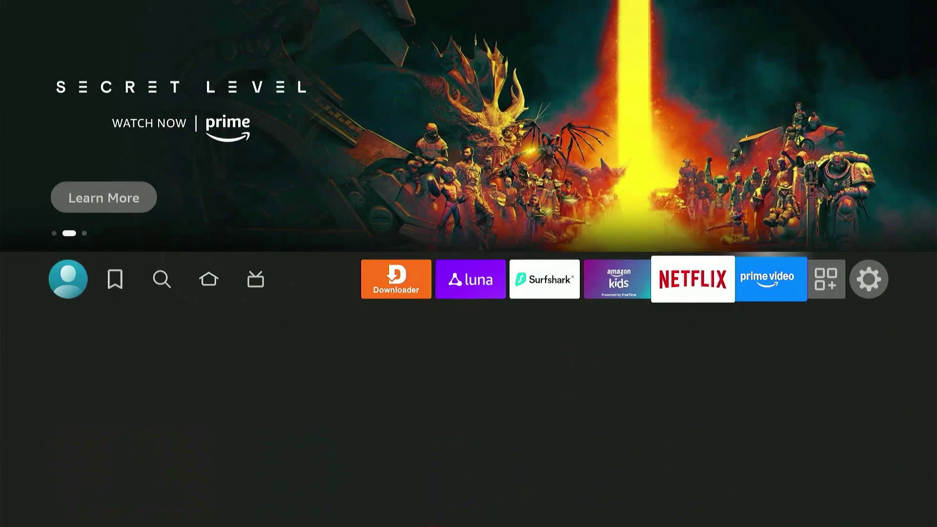
key("Return")
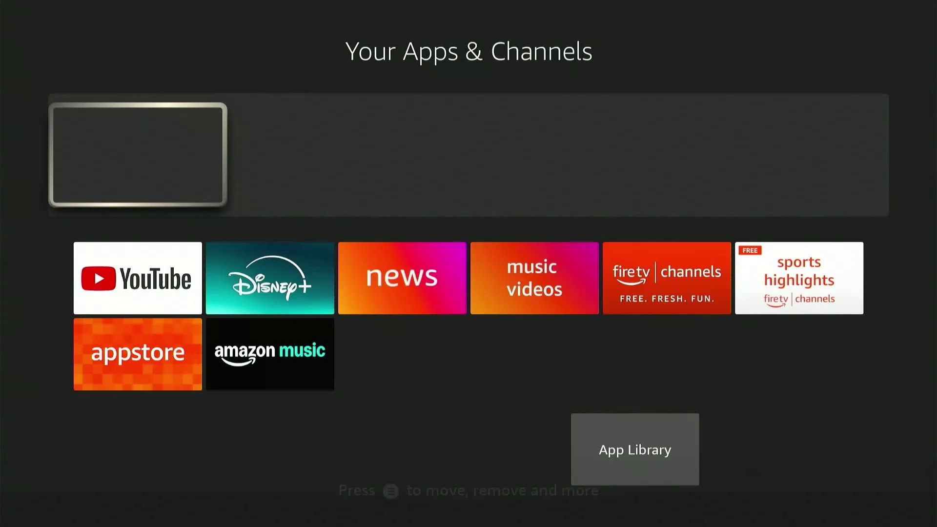
Move the NexTv app to the first position of the pinned apps row, ahead of Downloader, and save the placement.
key("Down")
key("Down")
key("Down")
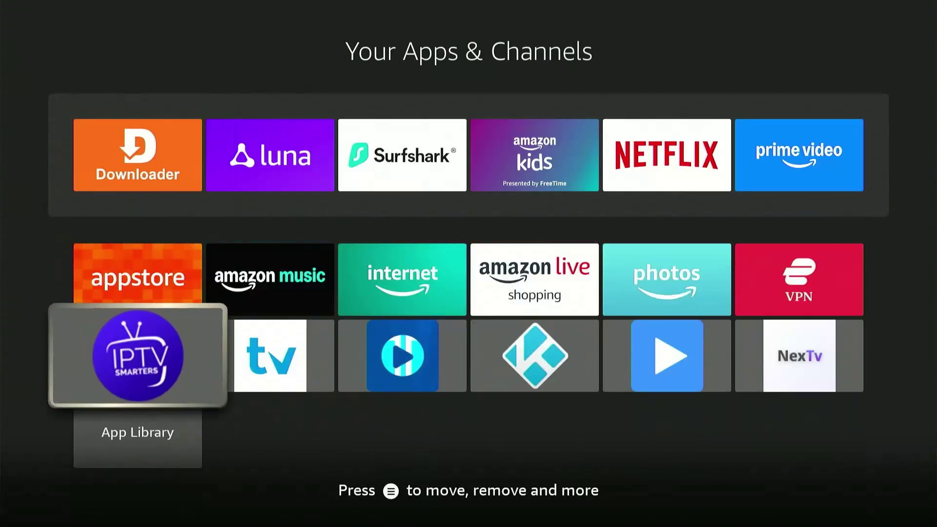
key("Right")
key("Right")
key("Right")
key("Right")
key("Right")
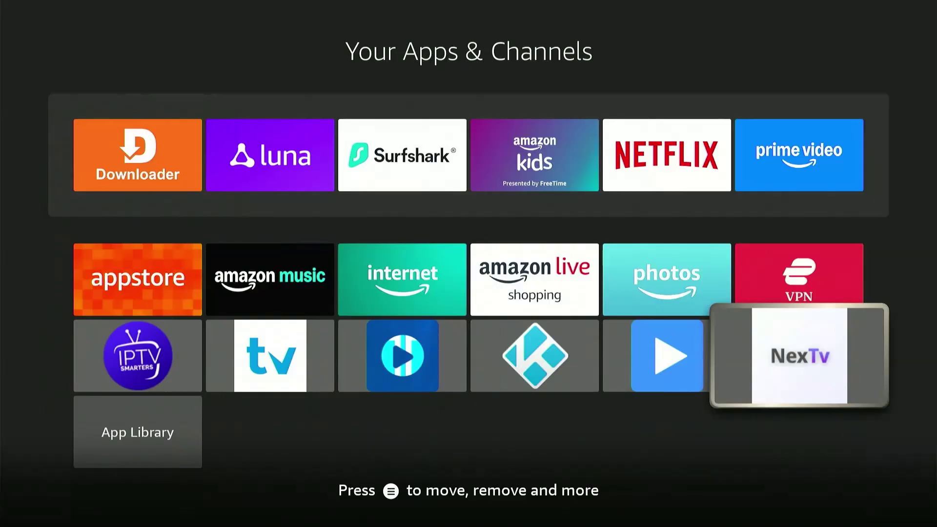
key("Menu")
key("Up")
key("Up")
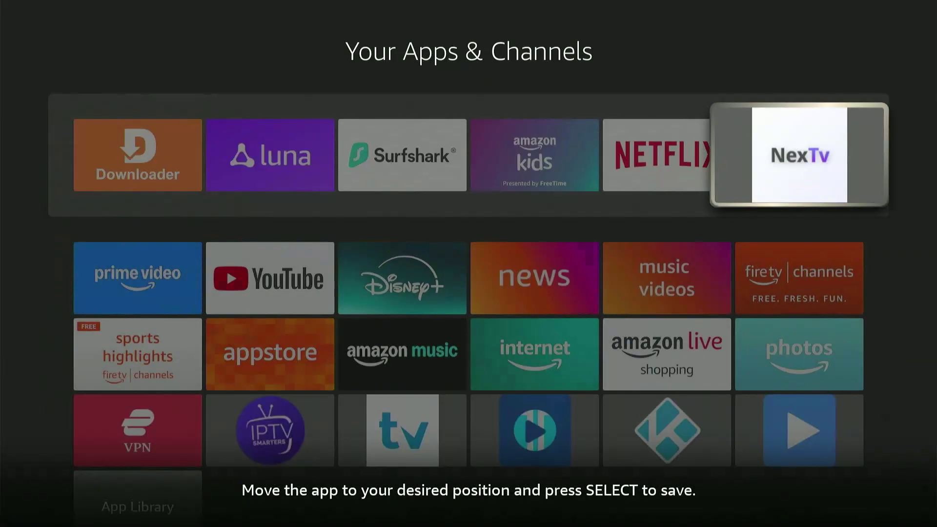
key("Left")
key("Left")
key("Left")
key("Left")
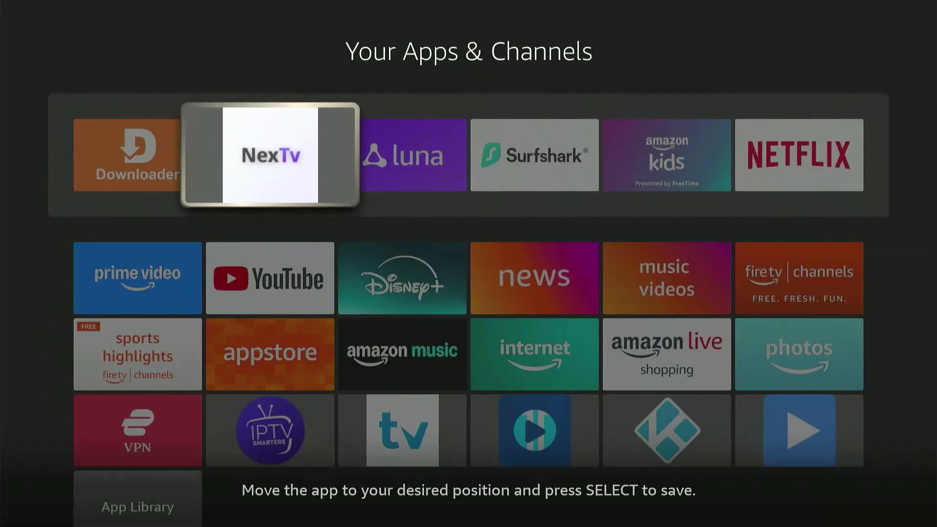
key("Left")
key("Return")
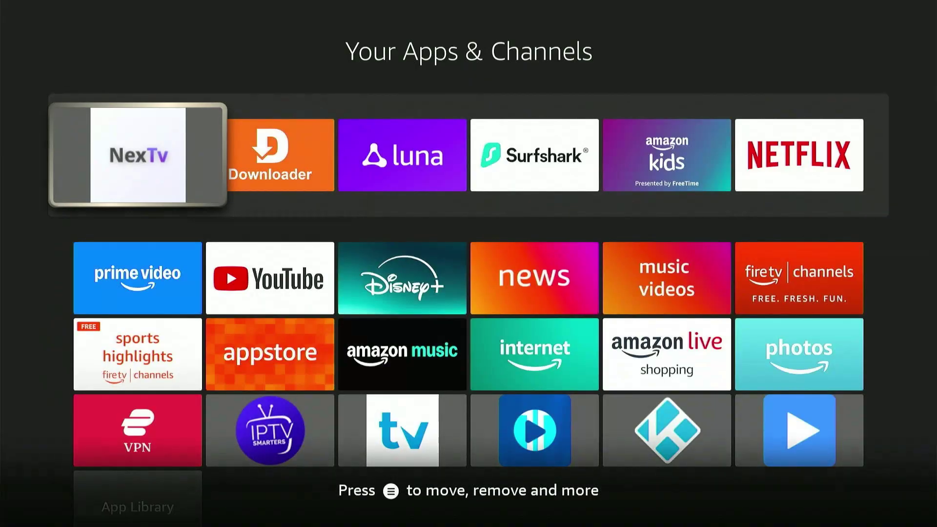
Return to the home screen and select NexTv among the pinned apps.
key("Escape")
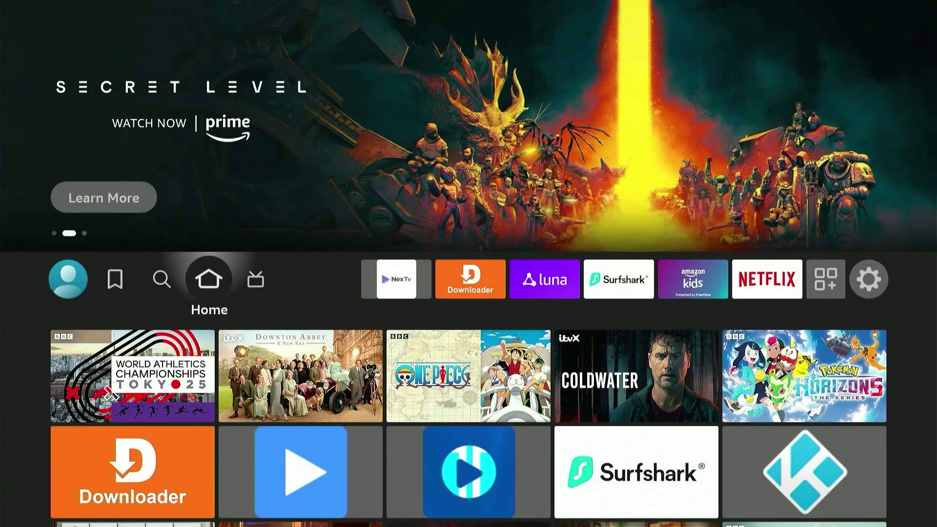
key("Right")
key("Right")
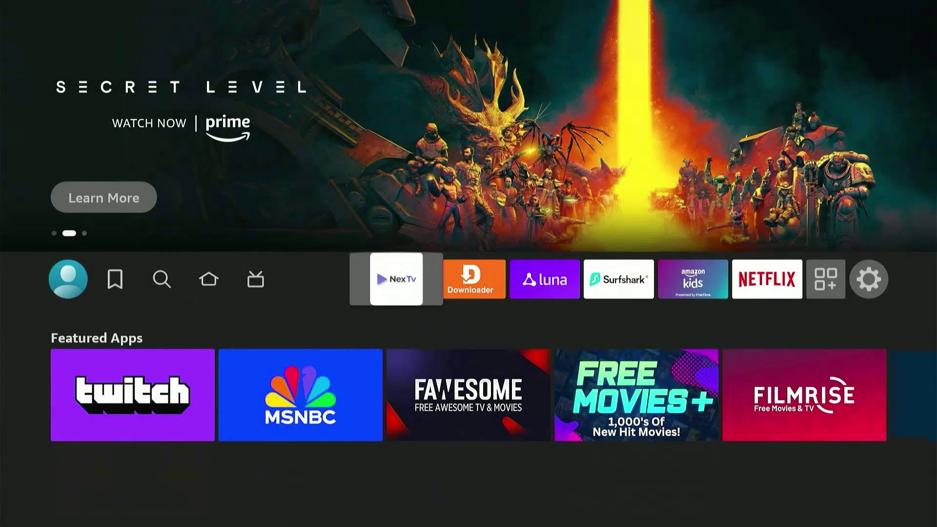